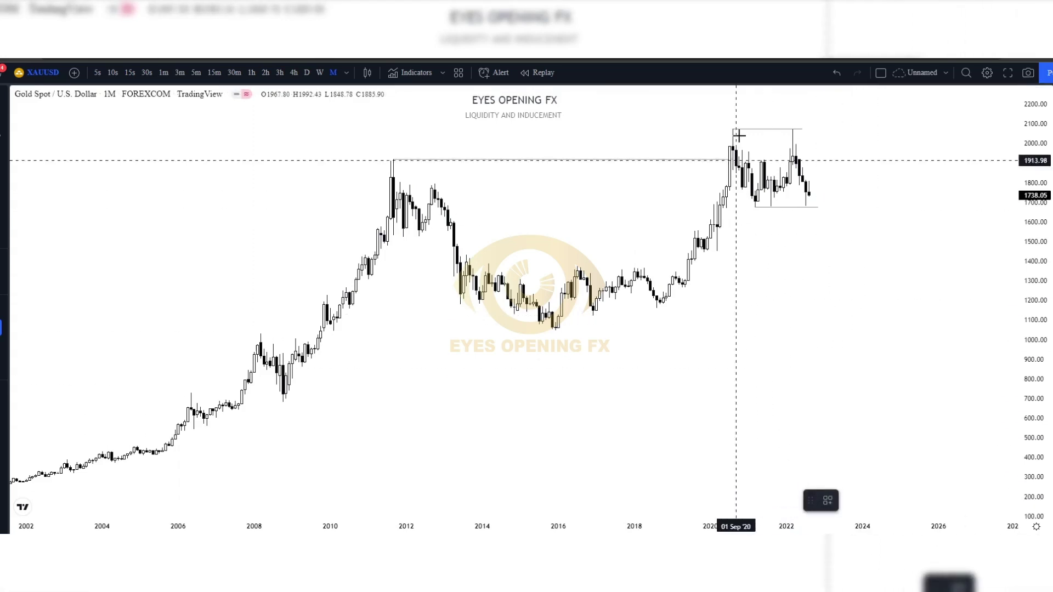
Shade the 2020–2022 price range on the monthly chart with a blue box.
mouse_move(736, 126)
mouse_down()
mouse_move(811, 216)
mouse_move(825, 216)
mouse_up()
click(618, 256)
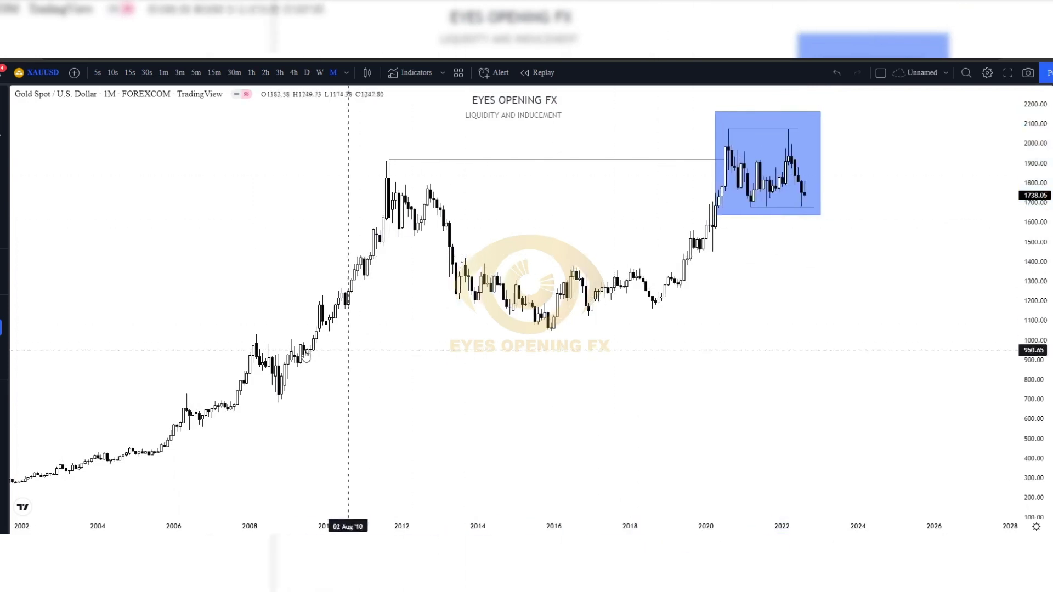
click(354, 302)
scroll(355, 313, left, 5)
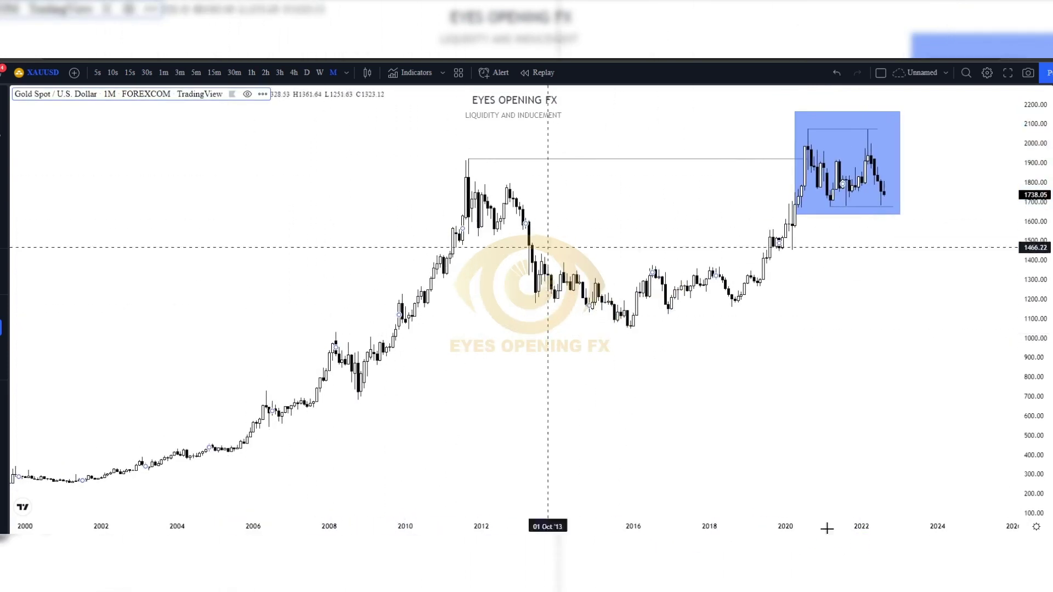
click(404, 449)
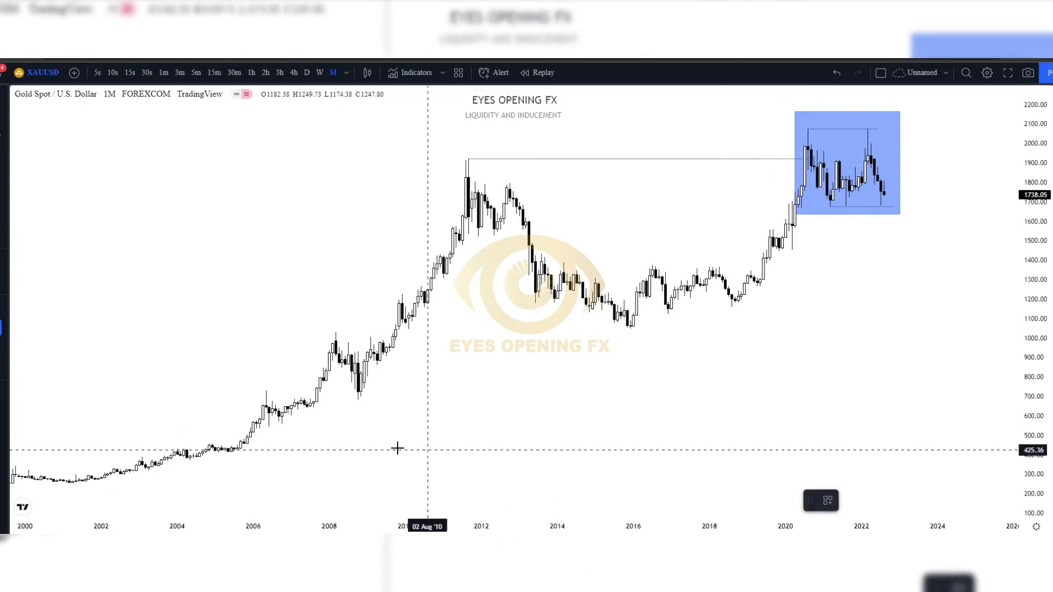
Draw blue zones over the 2006–2008 lows, 2010–2016 lows, 2016–2019 lows and late-2019 candles.
drag(307, 396, 361, 408)
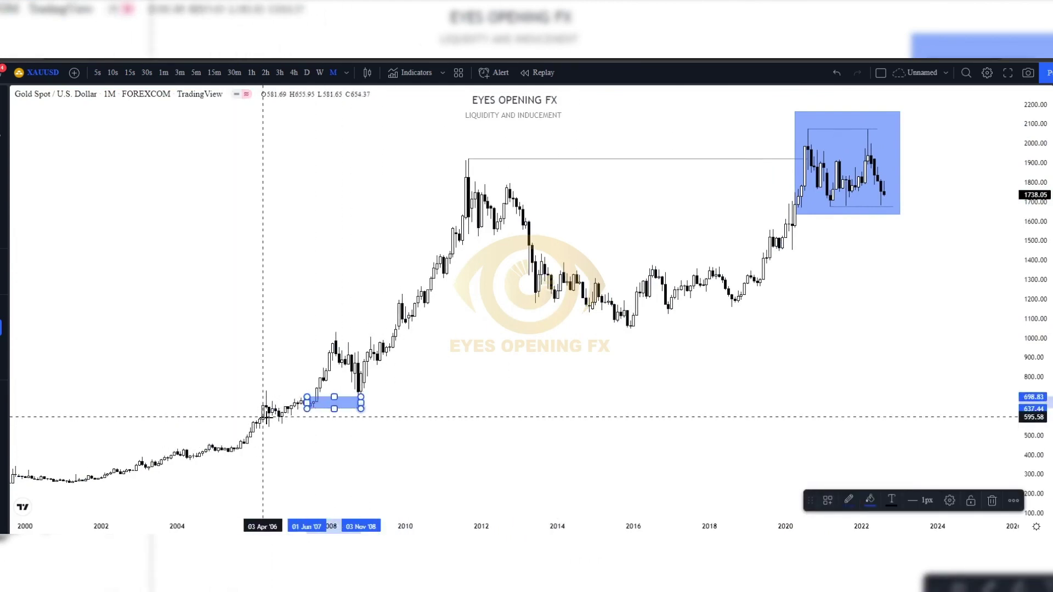
drag(274, 411, 310, 414)
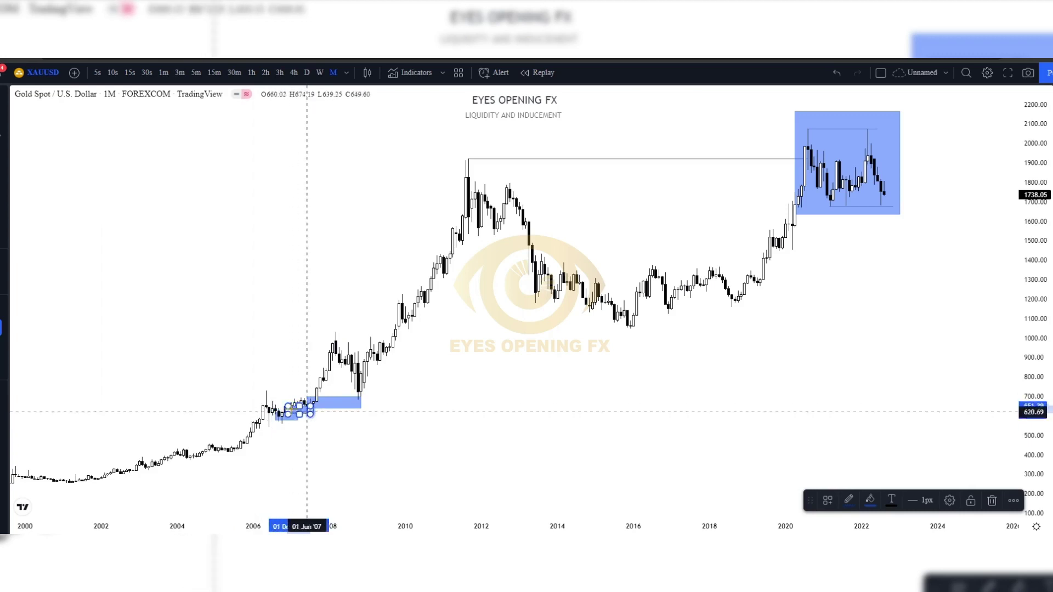
mouse_move(408, 314)
mouse_down()
mouse_move(677, 313)
mouse_move(636, 326)
mouse_move(646, 328)
mouse_up()
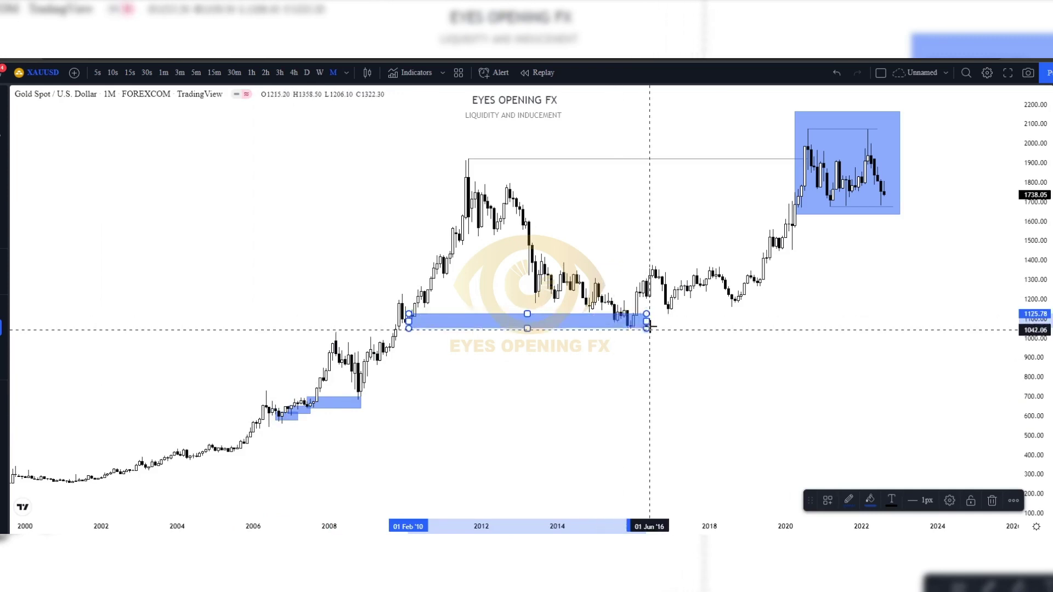
drag(668, 305, 748, 311)
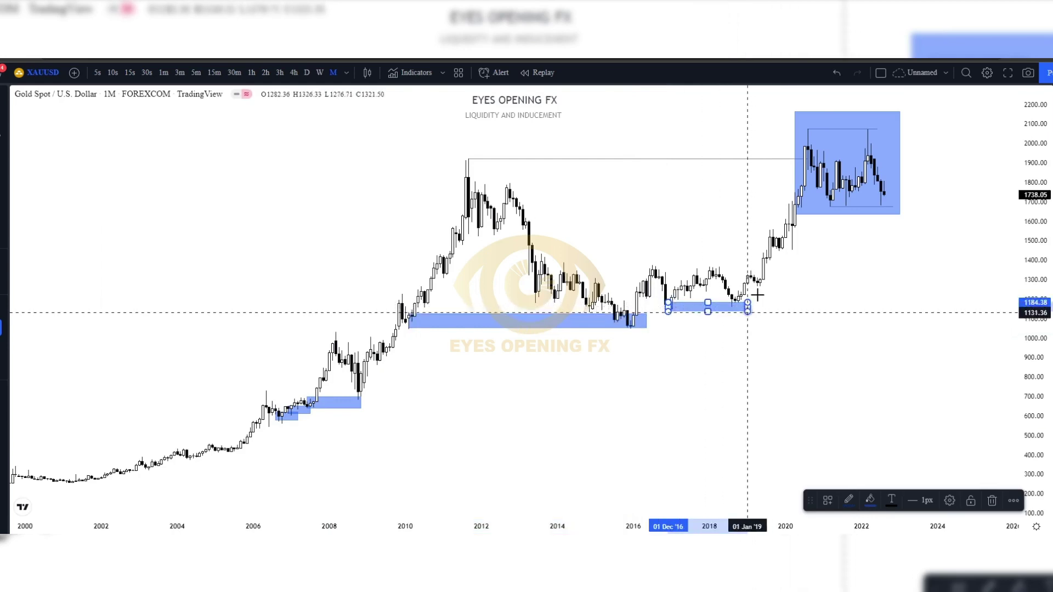
drag(772, 235, 798, 249)
Delete the stray small late-2019 zone.
click(763, 212)
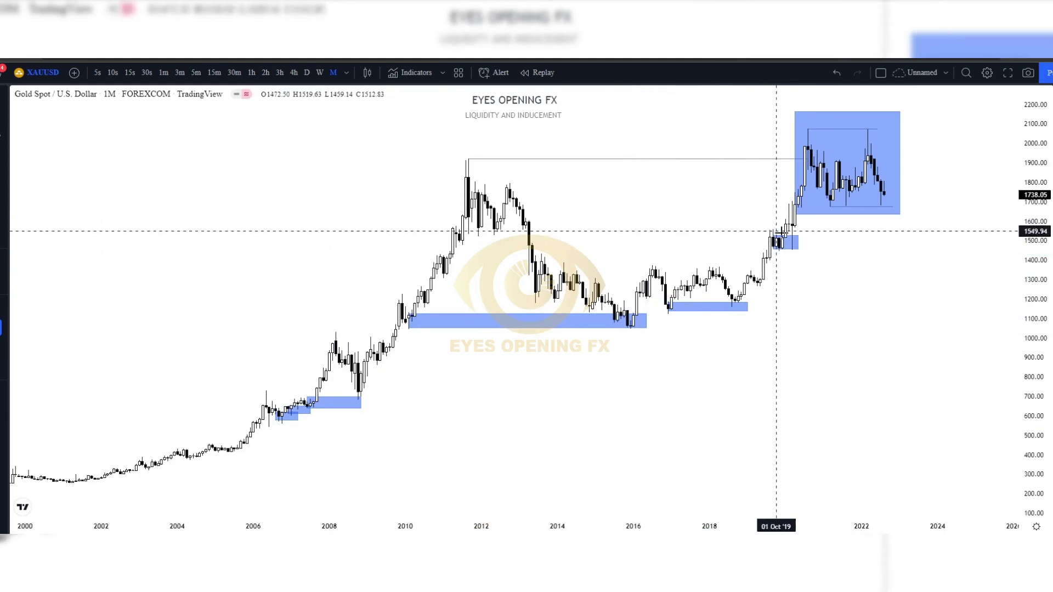
click(796, 247)
key(Delete)
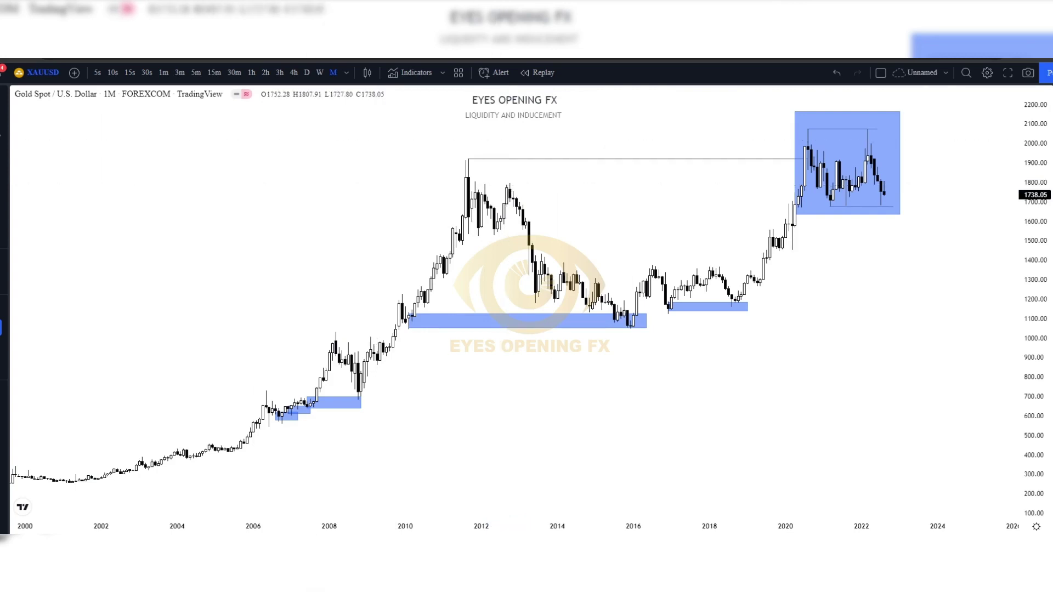
Remove the large 2020–2022 blue box and switch gold to the weekly timeframe.
click(798, 211)
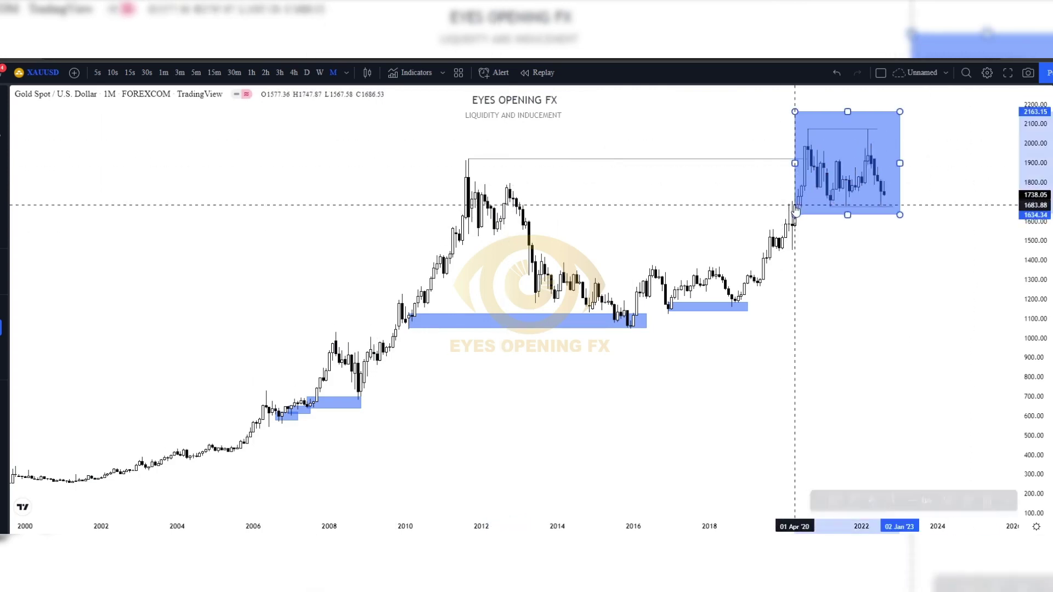
key(Delete)
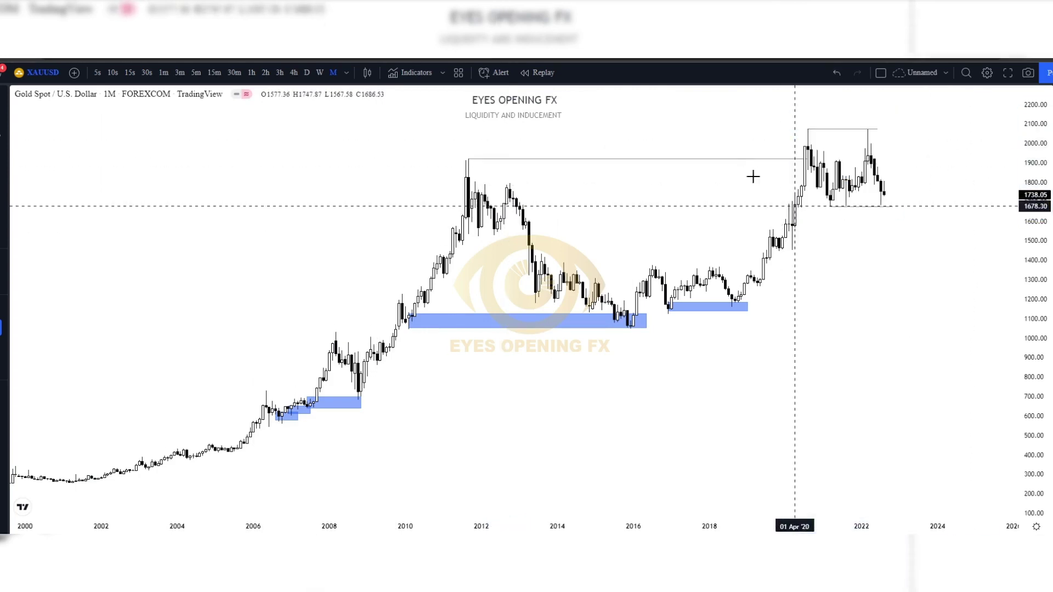
click(320, 73)
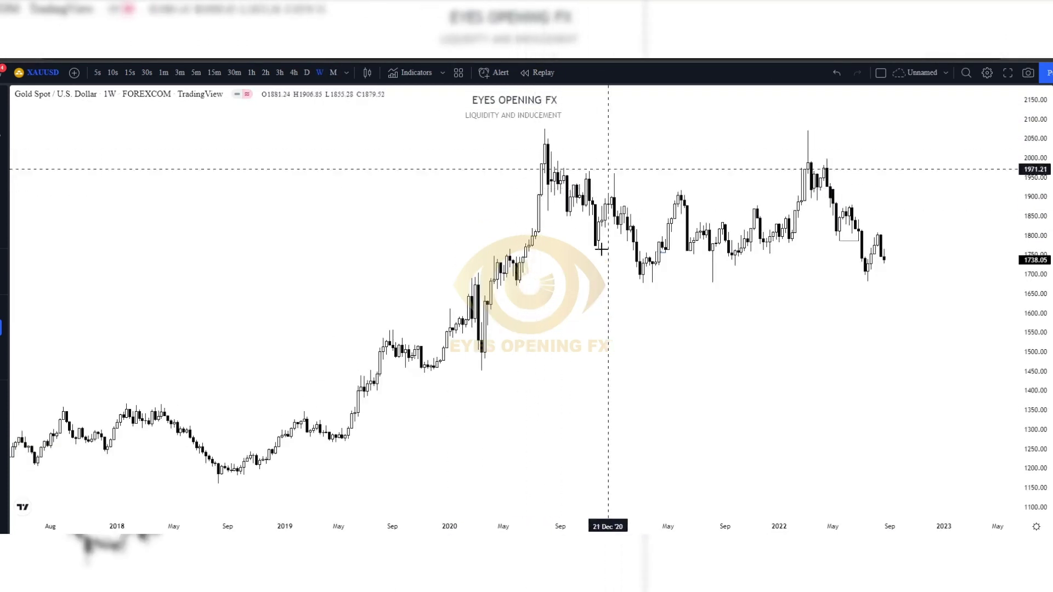
Draw zones at the 1680–1697 lows, early-2021 to Aug 2021 lows, and Aug 2020–Feb 2022 highs.
drag(595, 282, 531, 287)
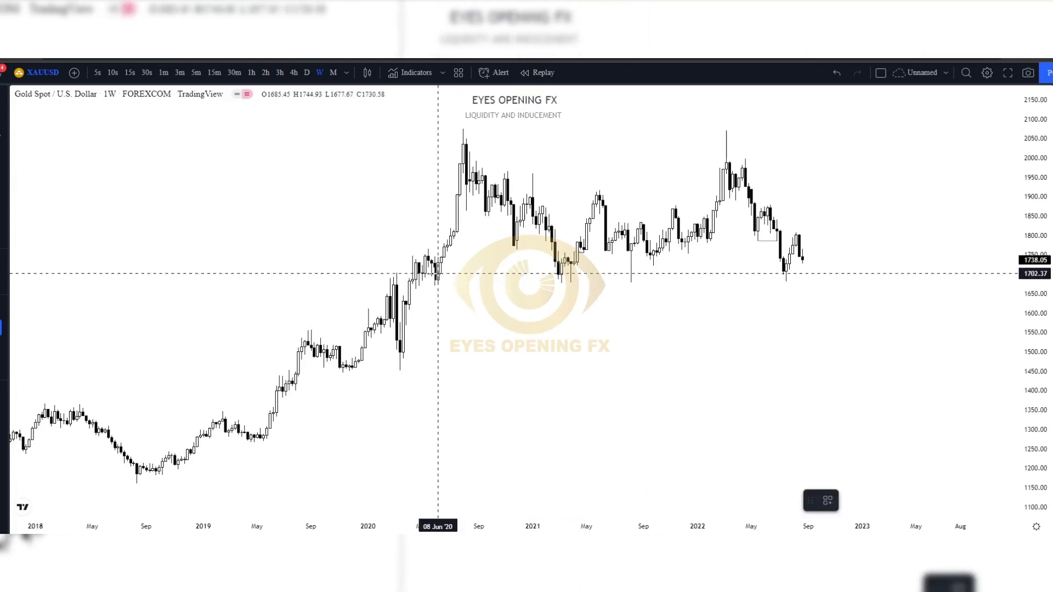
click(425, 283)
click(574, 275)
drag(543, 301, 406, 242)
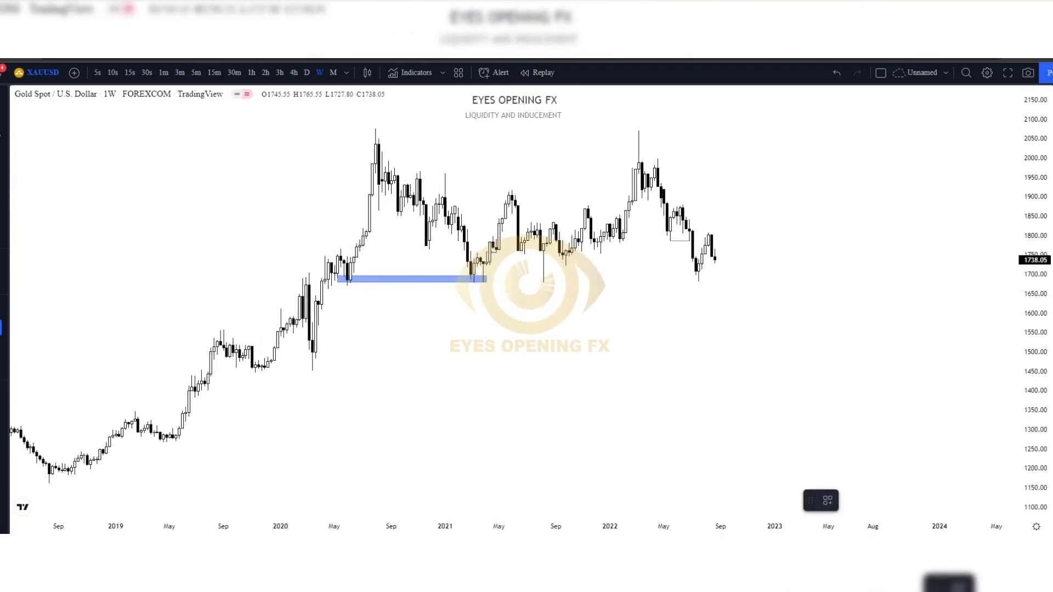
click(468, 273)
click(547, 284)
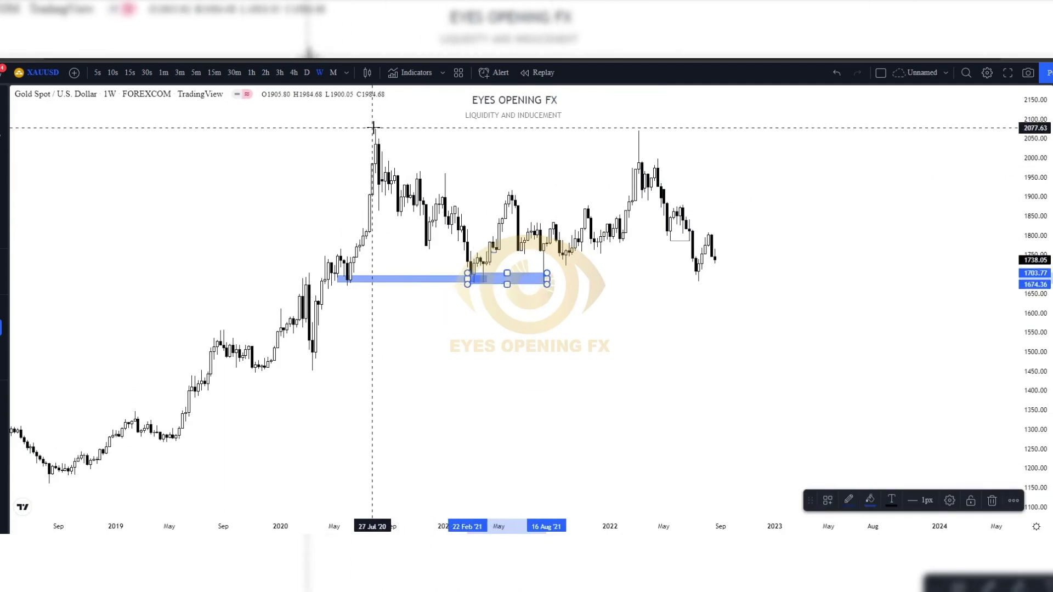
click(376, 130)
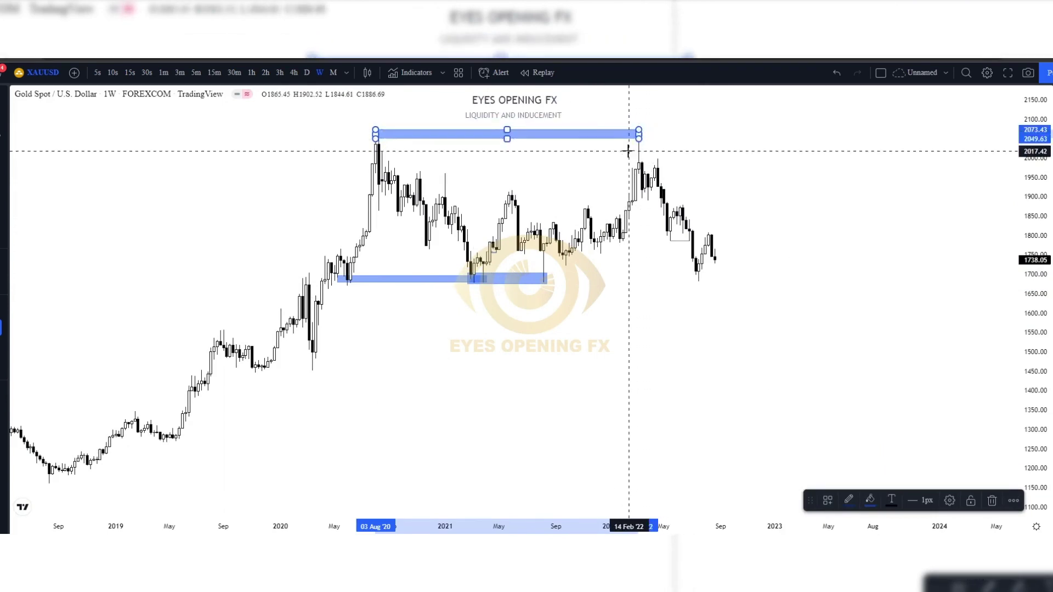
click(602, 152)
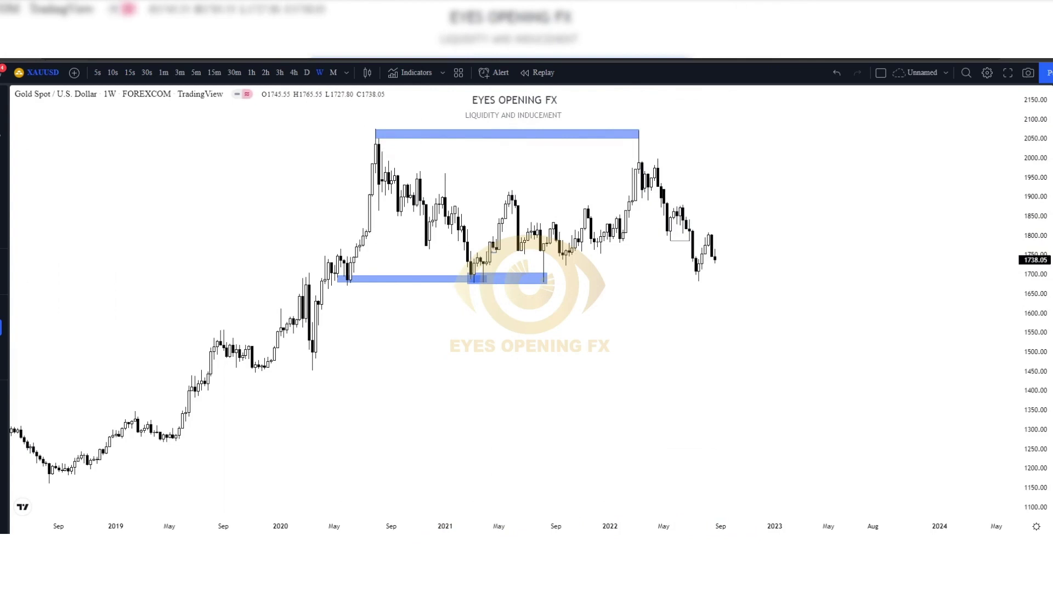
Sketch projected curves from the top zone and below the lower zone.
click(372, 128)
click(474, 106)
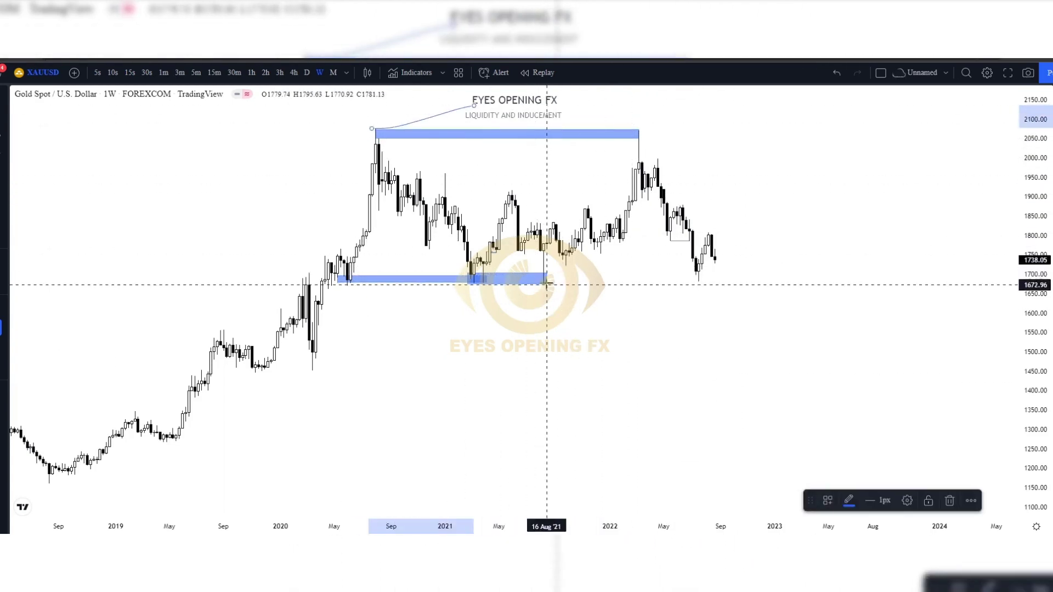
click(473, 281)
click(508, 288)
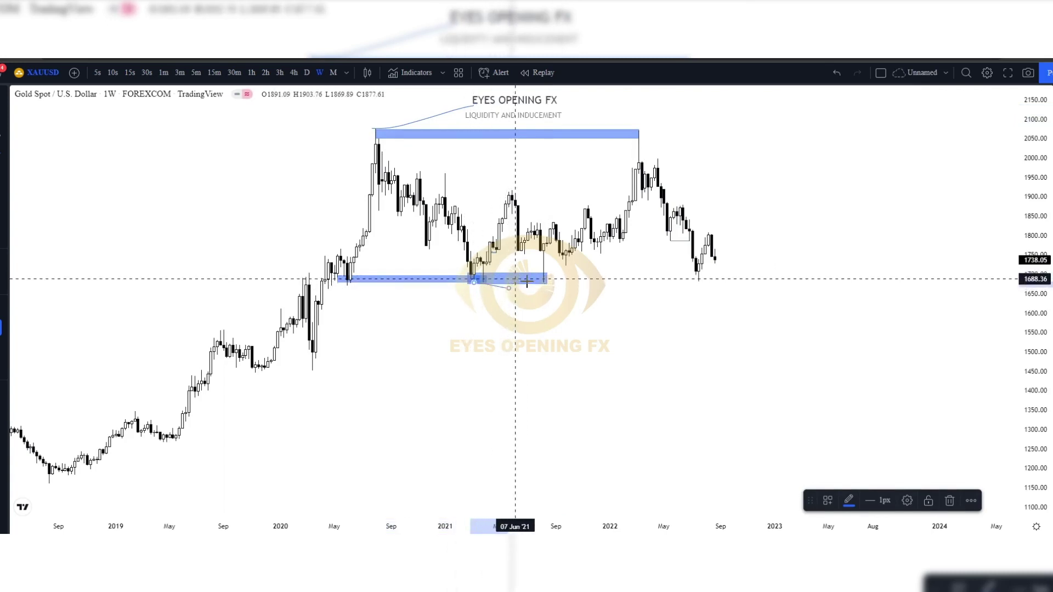
click(570, 297)
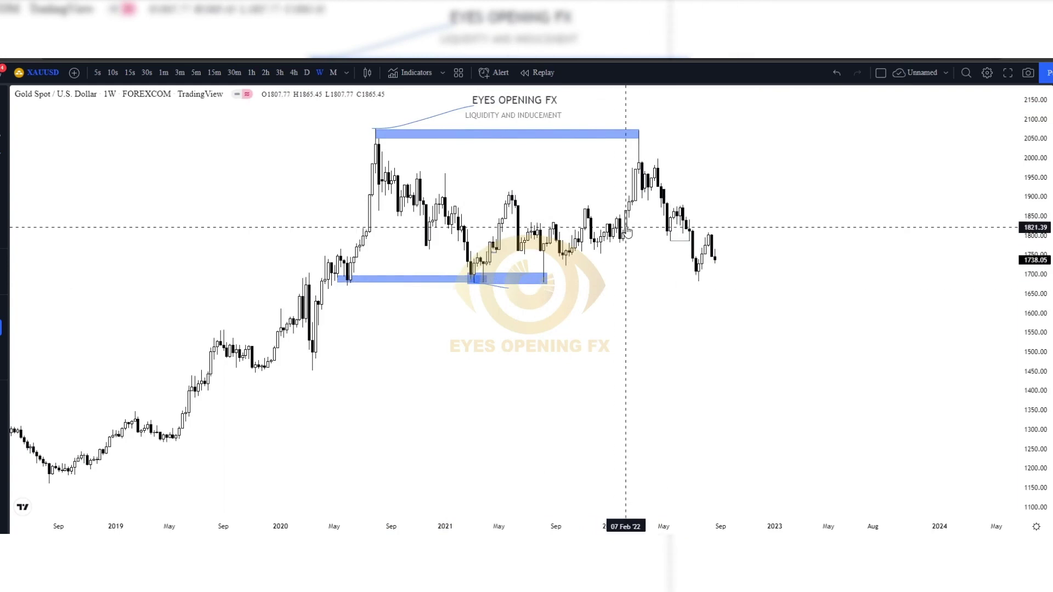
Zoom into the 2020–2022 weekly candles around the blue zones.
scroll(643, 263, up, 3)
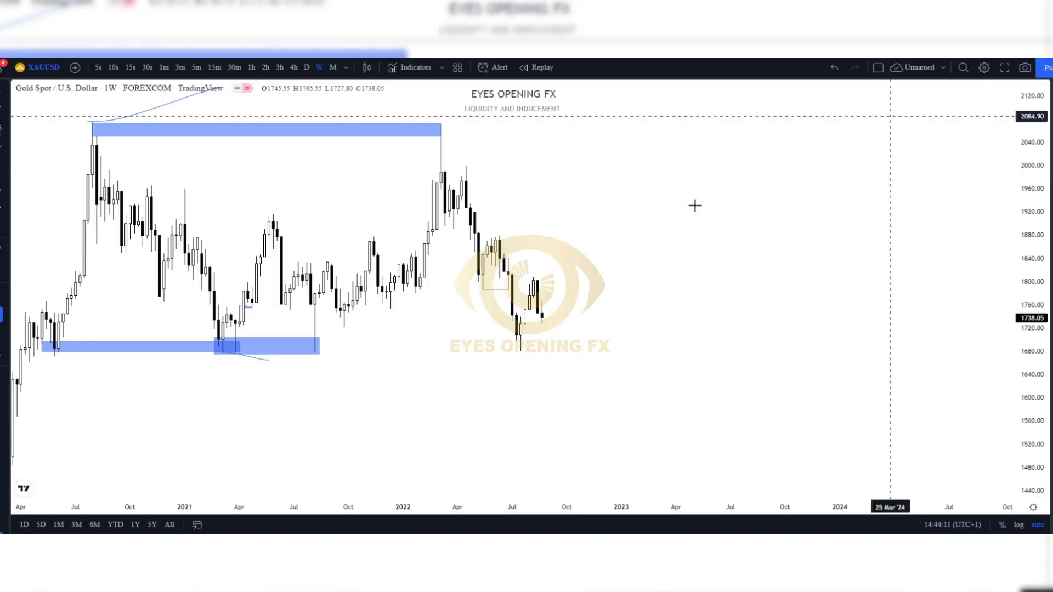
Switch gold to the daily chart and undo a stray brush stroke.
click(307, 70)
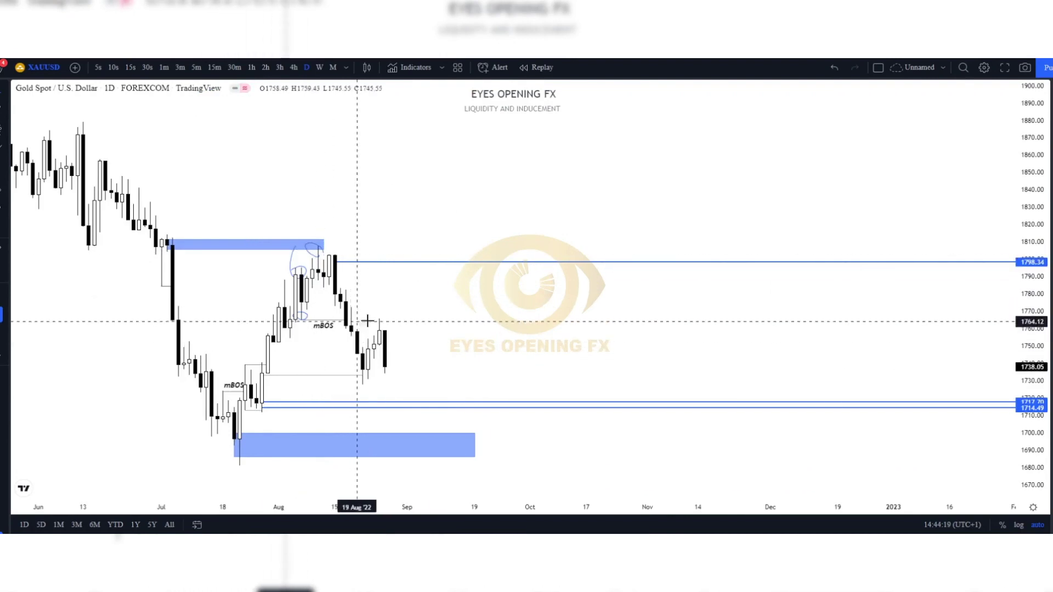
drag(351, 349, 382, 349)
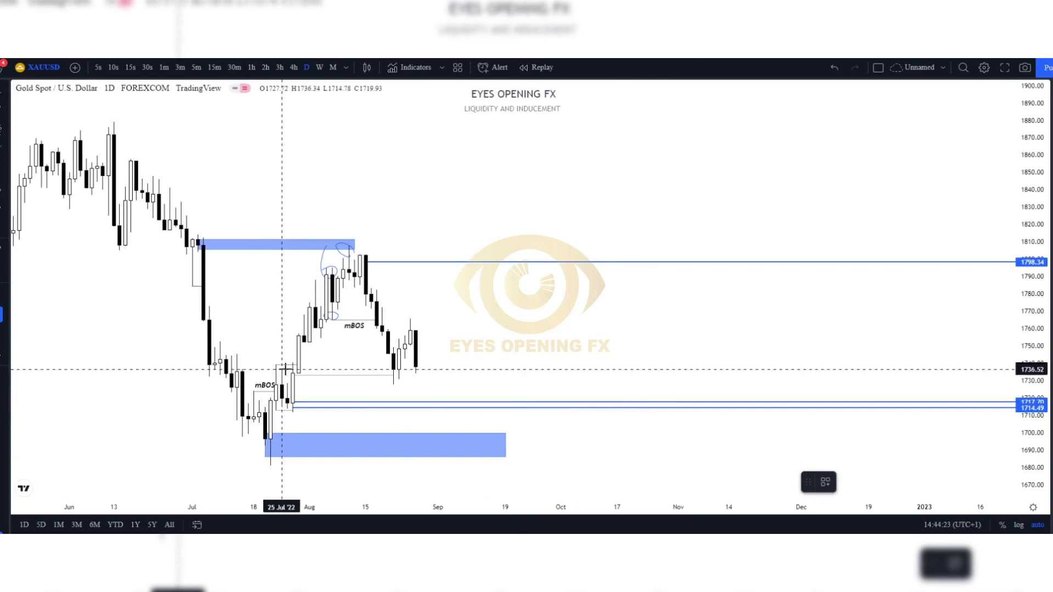
drag(299, 357, 331, 359)
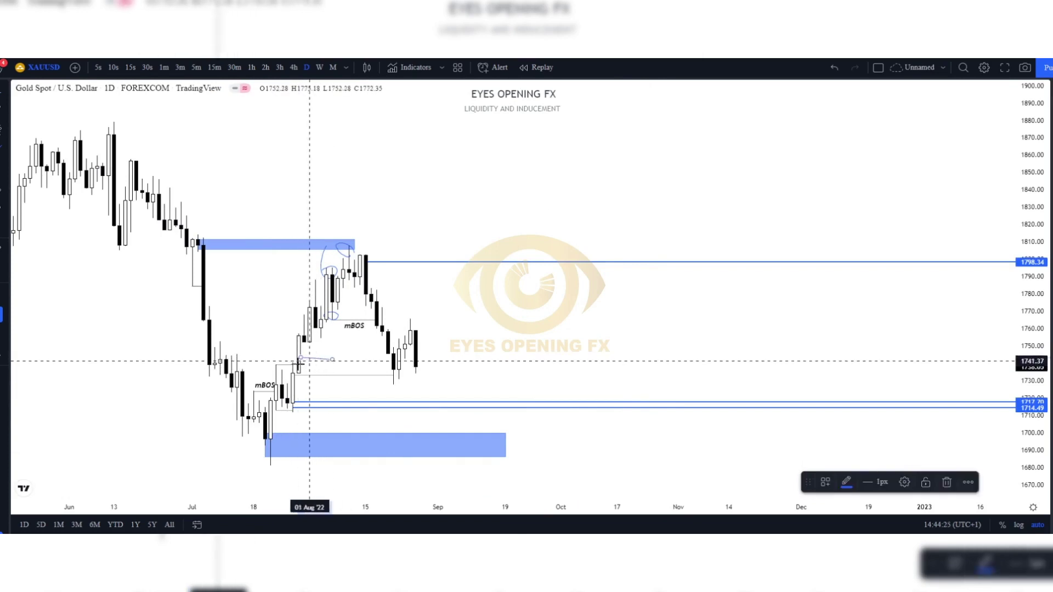
click(316, 355)
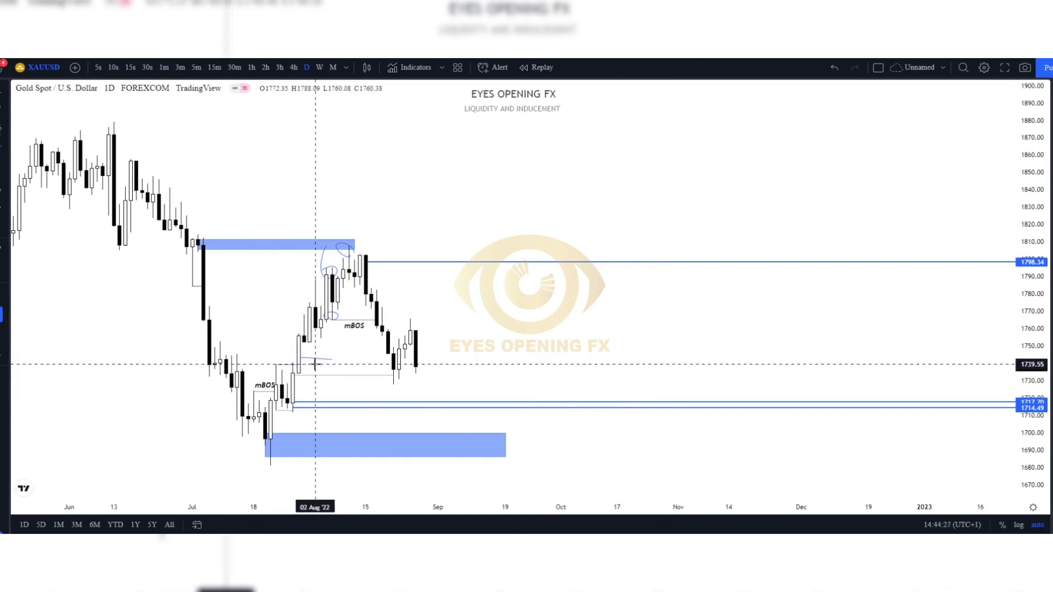
key(ctrl+z)
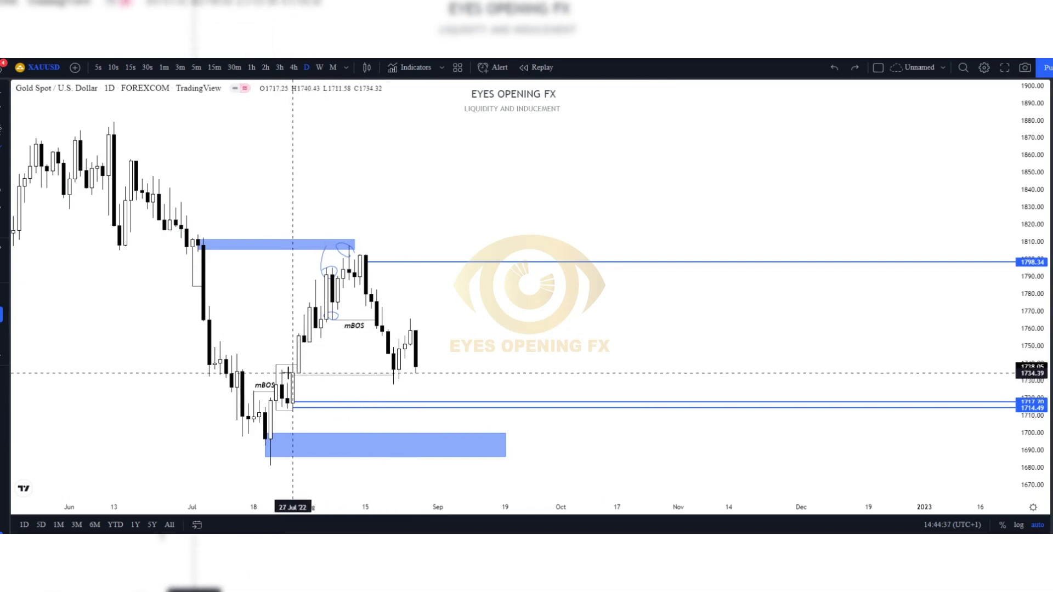
Circle the late-July lows and lower-line wick, arc over the late-August high, then go to 4h.
drag(278, 364, 281, 373)
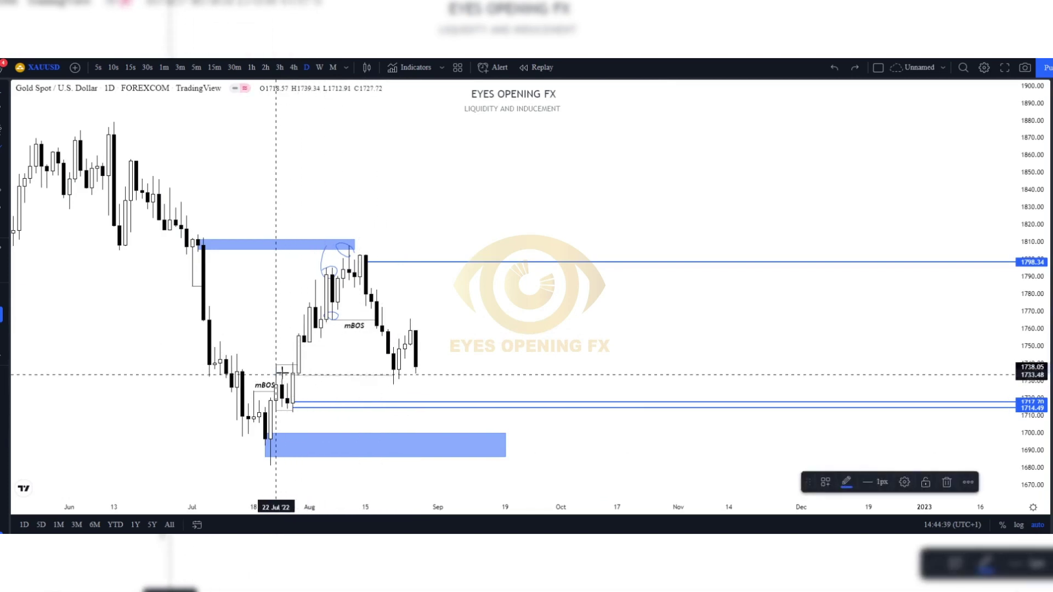
drag(276, 364, 280, 371)
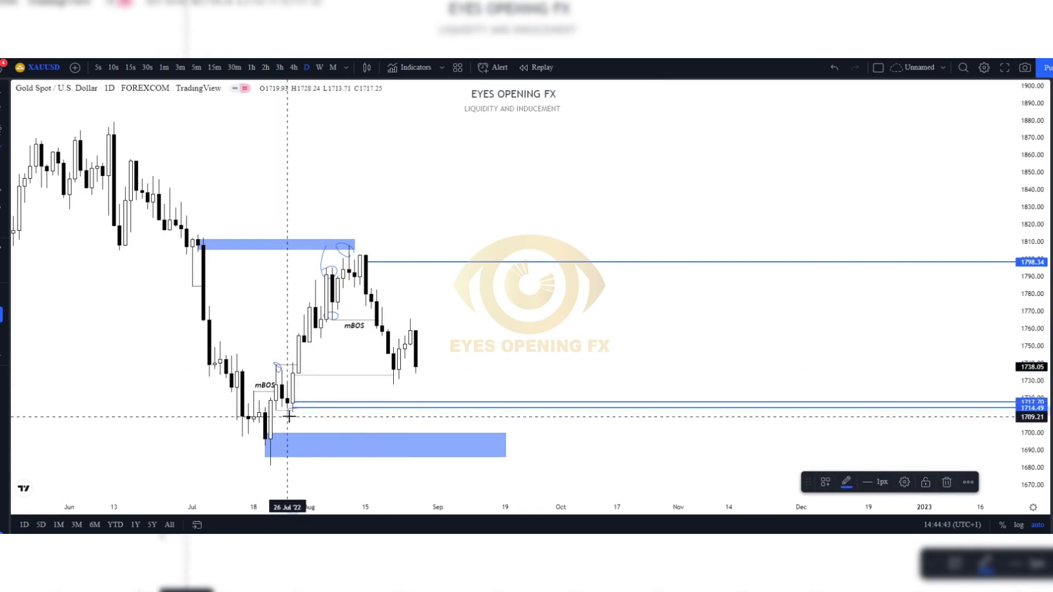
drag(294, 410, 290, 410)
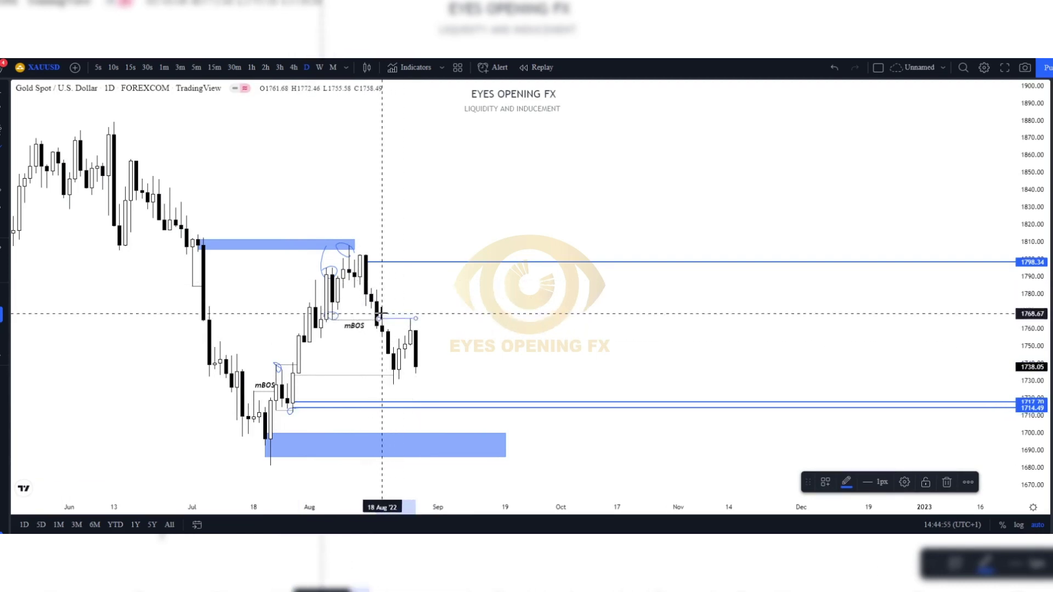
click(422, 309)
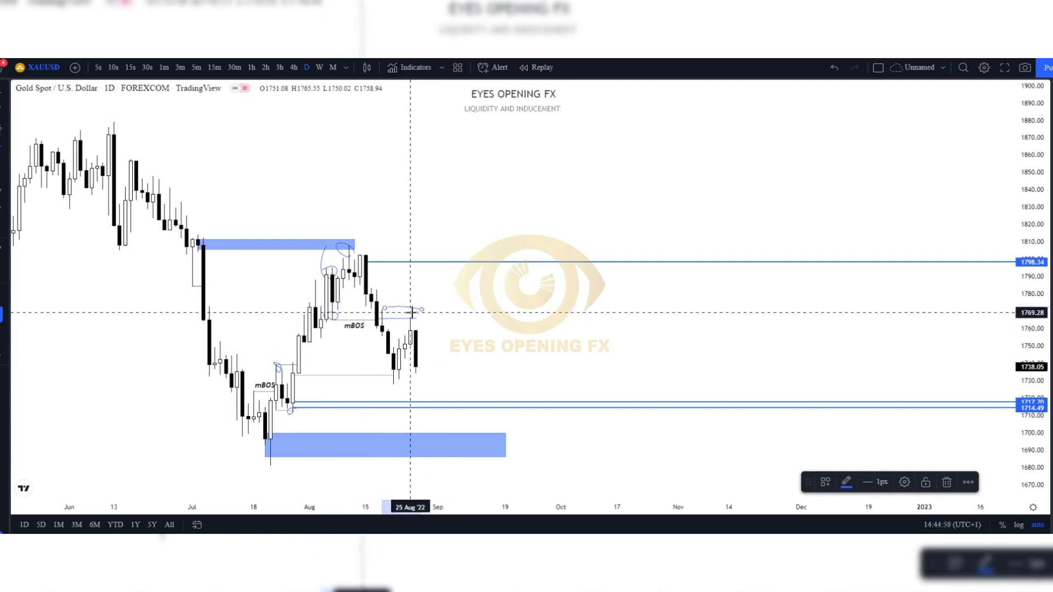
click(396, 303)
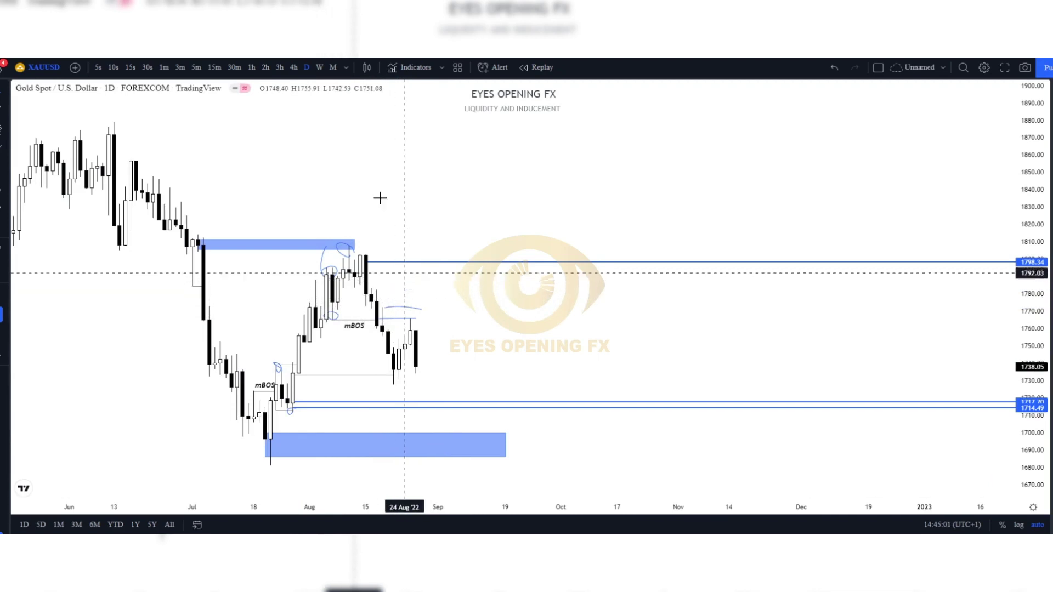
click(293, 67)
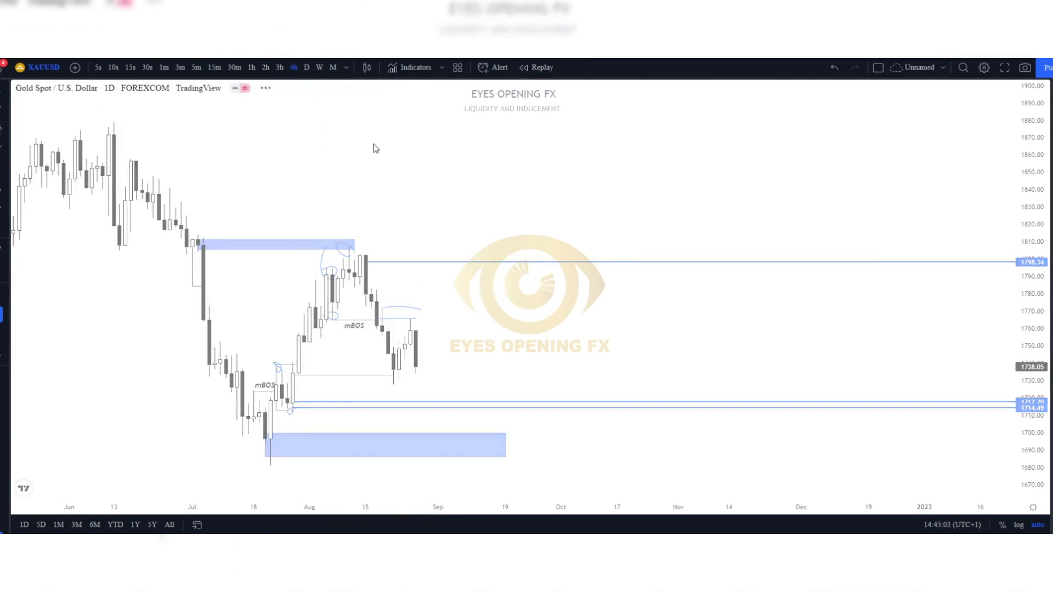
Zoom out and brush a projected path bouncing near 1,747 then dropping toward 1,717.
click(354, 304)
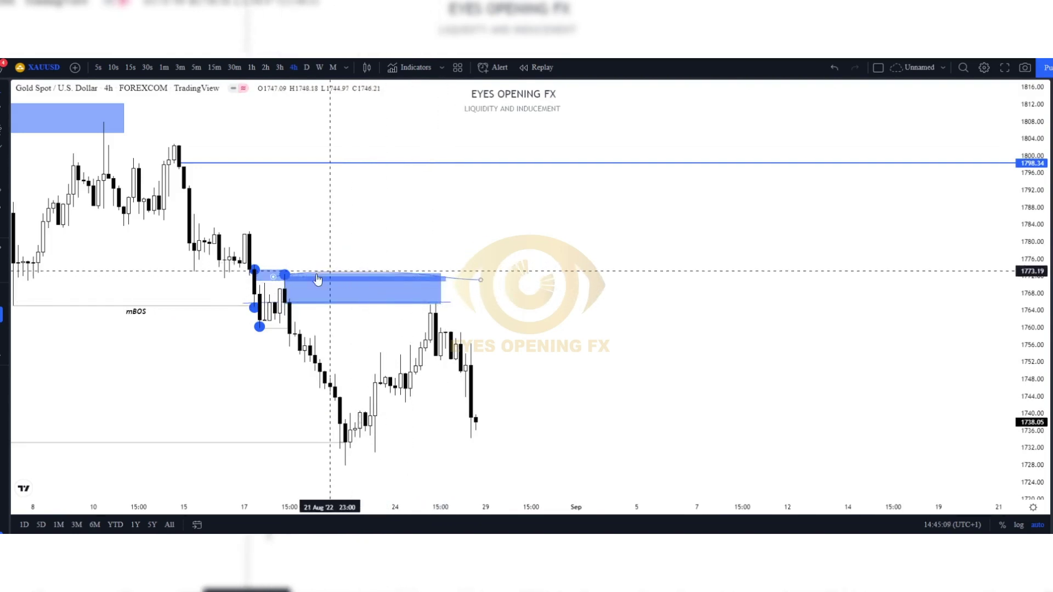
click(458, 281)
click(465, 294)
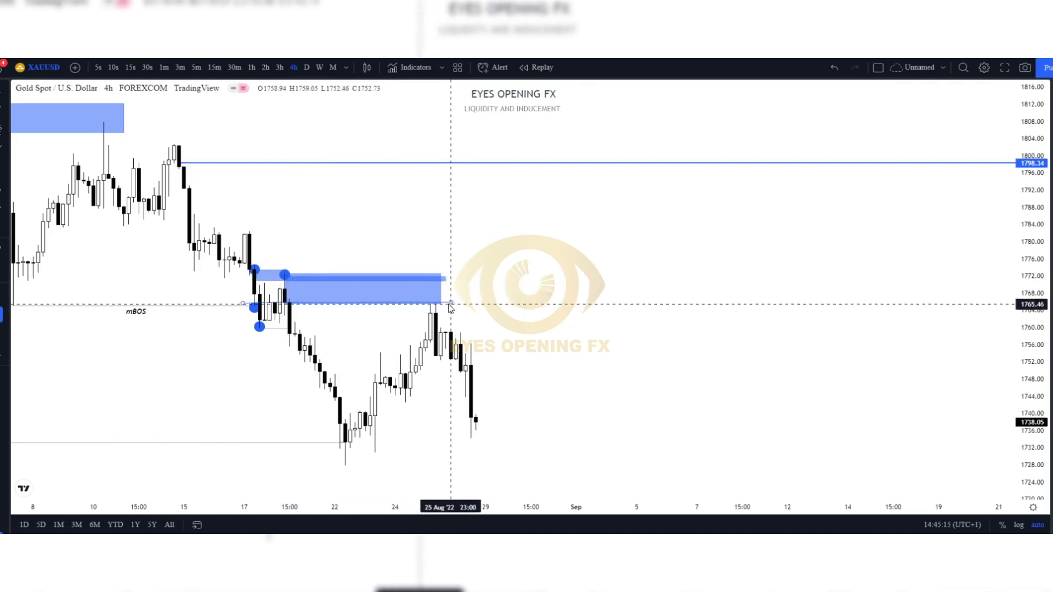
scroll(329, 361, down, 2)
scroll(329, 361, down, 1)
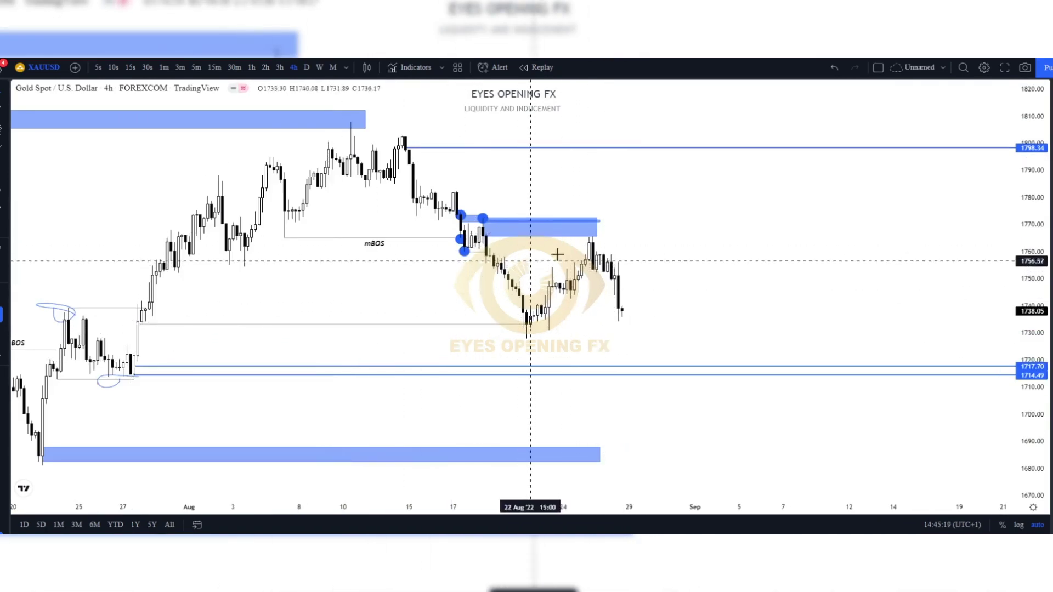
scroll(580, 376, left, 1)
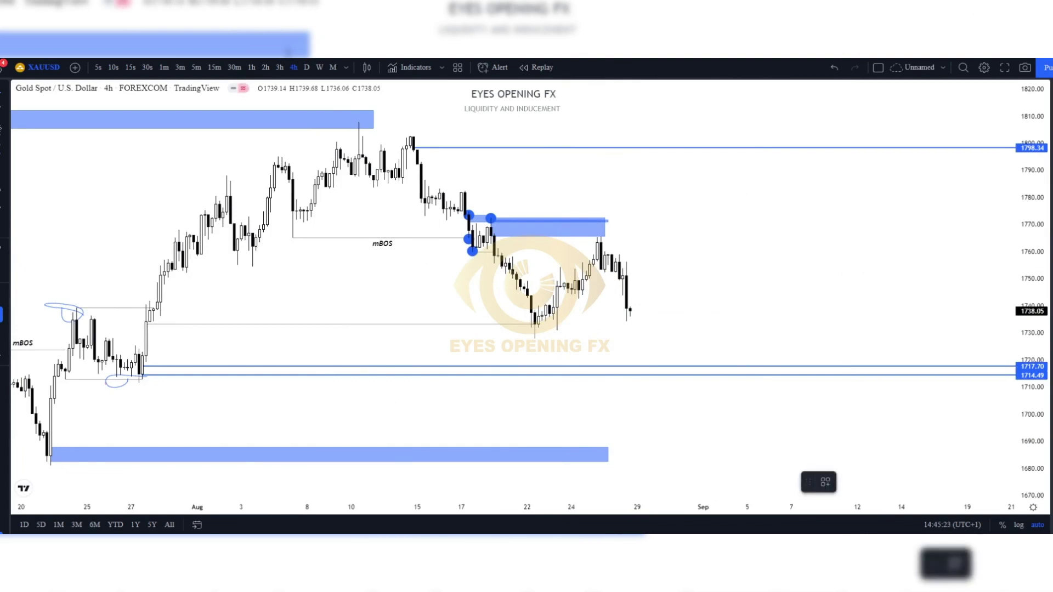
mouse_move(621, 302)
mouse_down()
mouse_move(636, 308)
mouse_move(654, 268)
mouse_move(673, 360)
mouse_up()
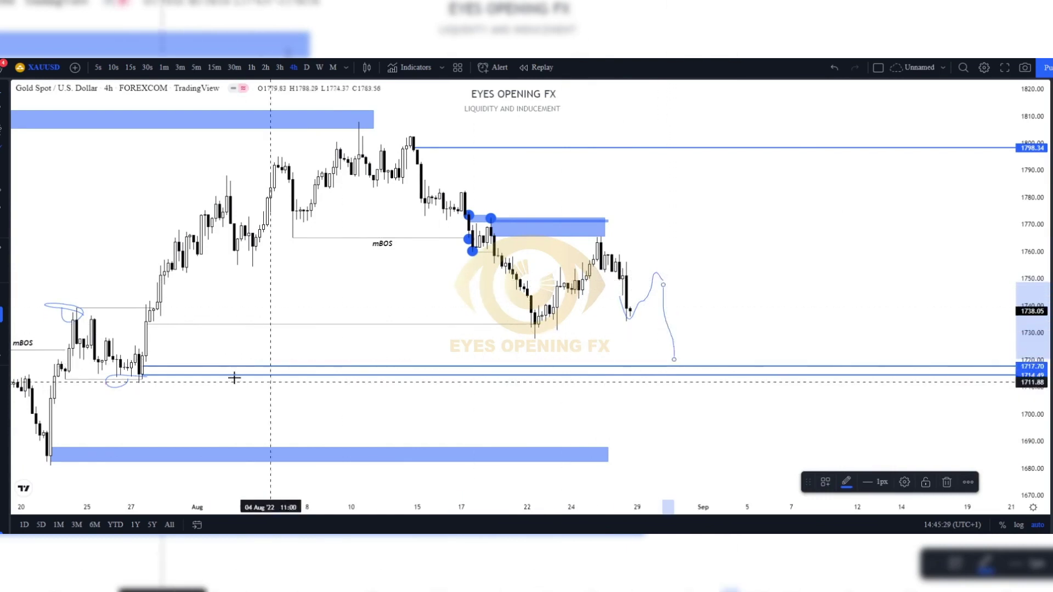
key(alt+h)
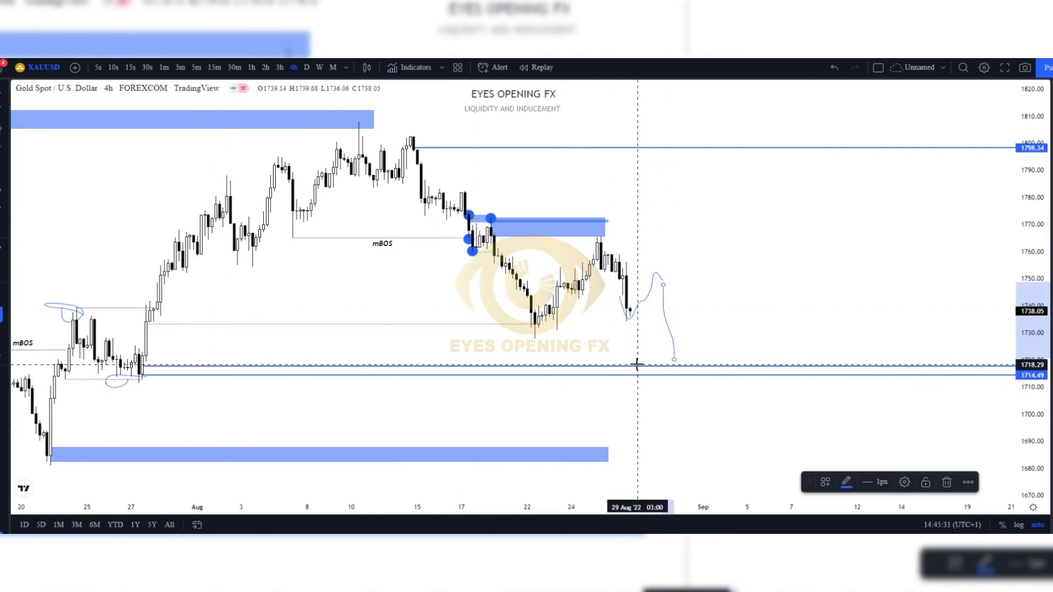